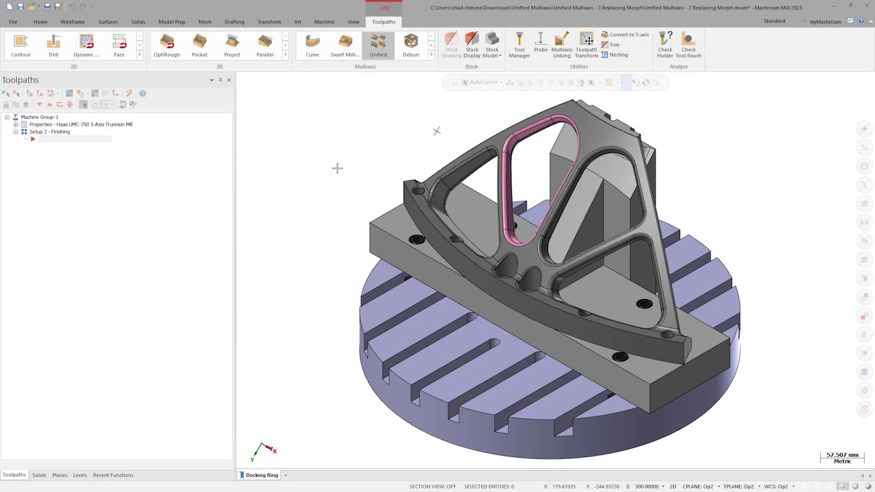
Select all 12 pink colour-90 pocket faces as the Unified toolpath's machining geometries.
{"action": "left_click", "coordinate": [379, 46]}
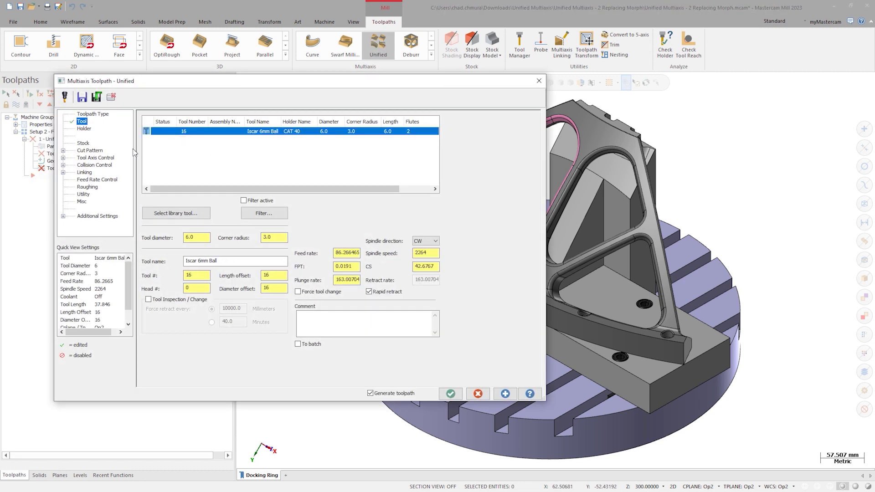
{"action": "left_click", "coordinate": [86, 151]}
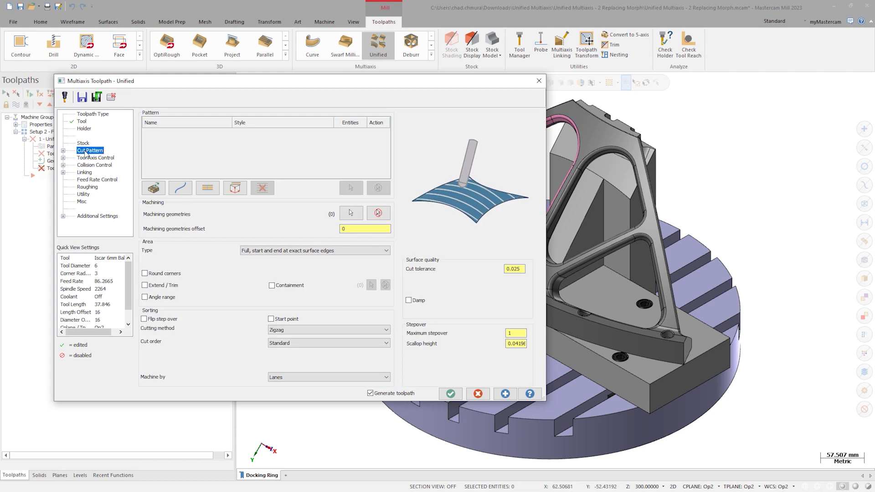
{"action": "left_click", "coordinate": [344, 216]}
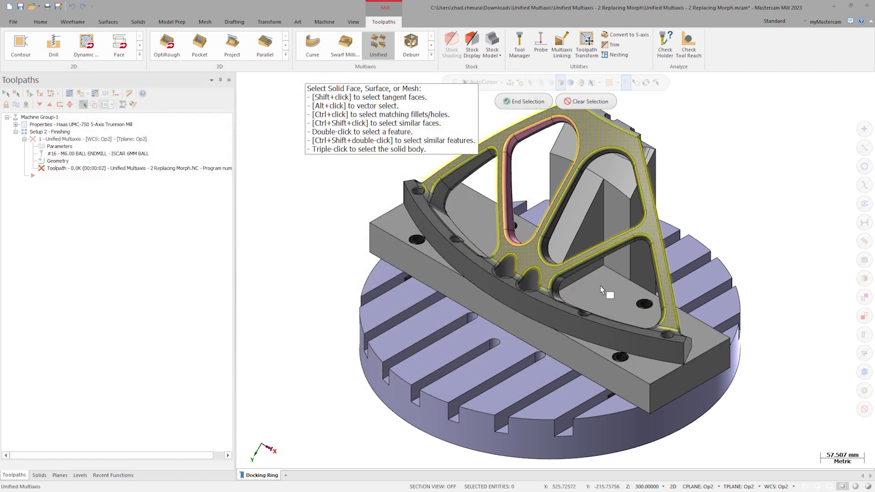
{"action": "left_click", "coordinate": [868, 355]}
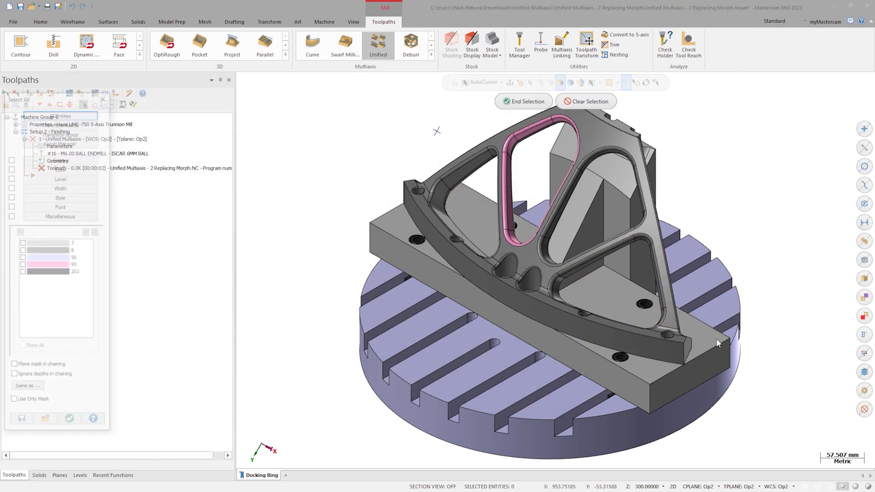
{"action": "left_click", "coordinate": [55, 269]}
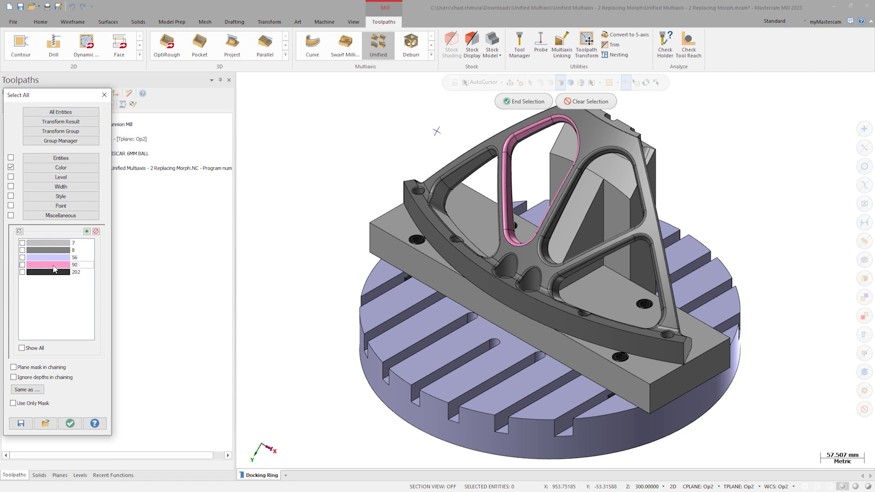
{"action": "left_click", "coordinate": [70, 423]}
{"action": "left_click", "coordinate": [524, 101]}
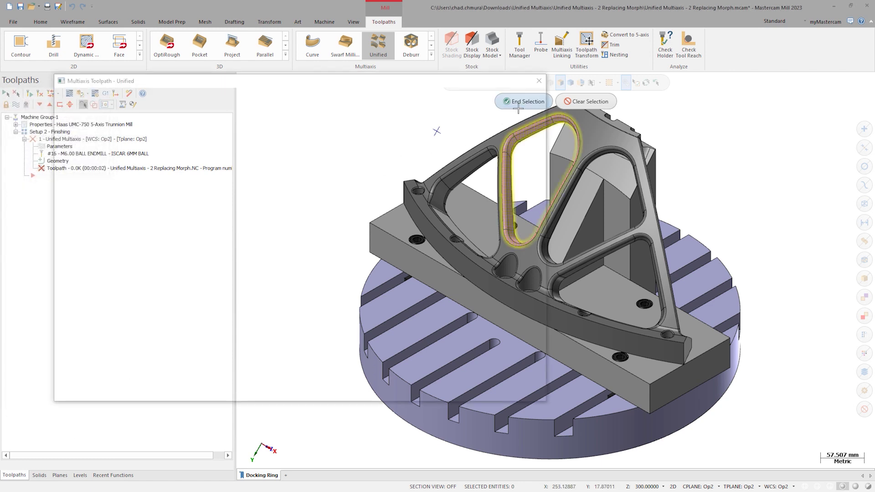
Add a Guide-style Curve row chained to the pocket's edge loop, holding 2 entities.
{"action": "left_click", "coordinate": [180, 188]}
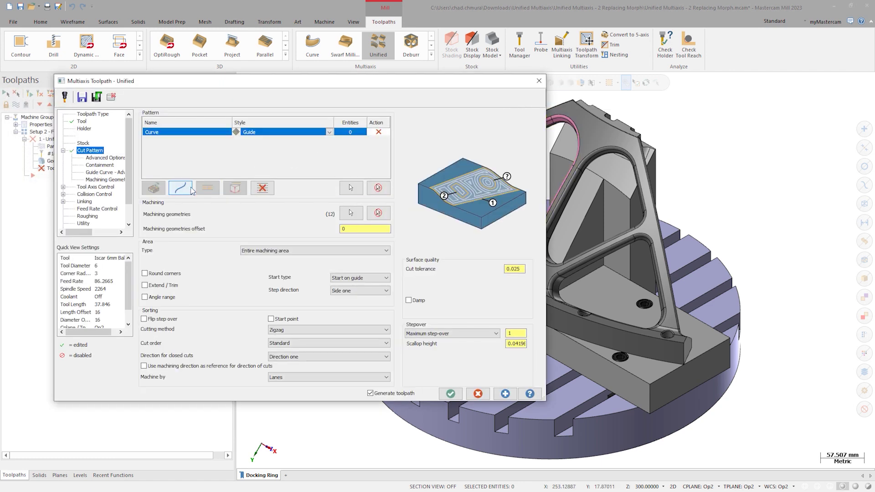
{"action": "left_click", "coordinate": [343, 189]}
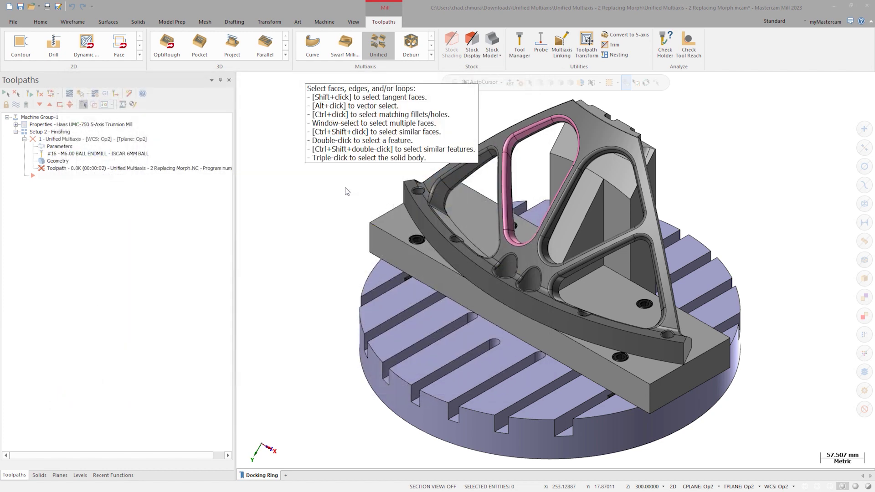
{"action": "scroll", "coordinate": [413, 186], "scroll_direction": "up", "scroll_amount": 5}
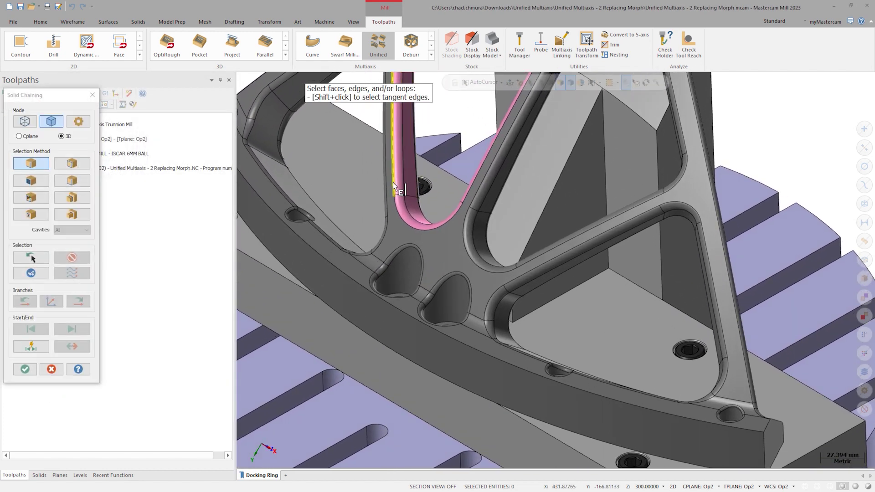
{"action": "left_click", "coordinate": [393, 182]}
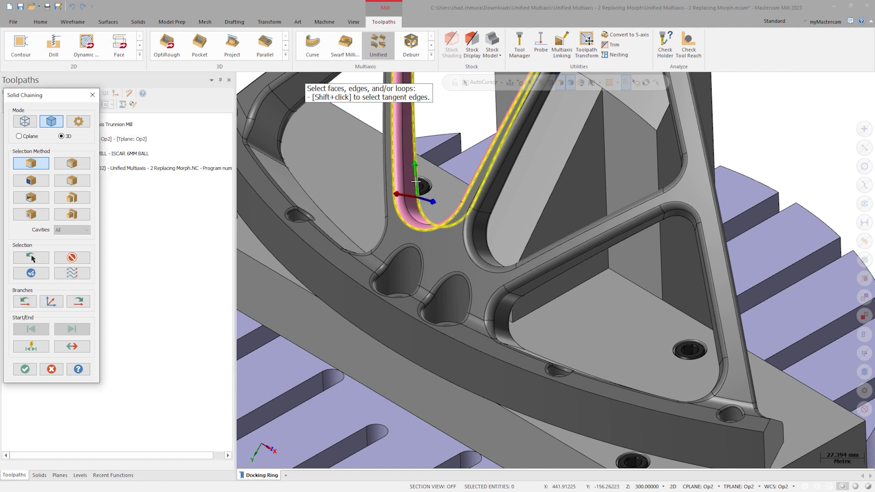
{"action": "left_click", "coordinate": [24, 369]}
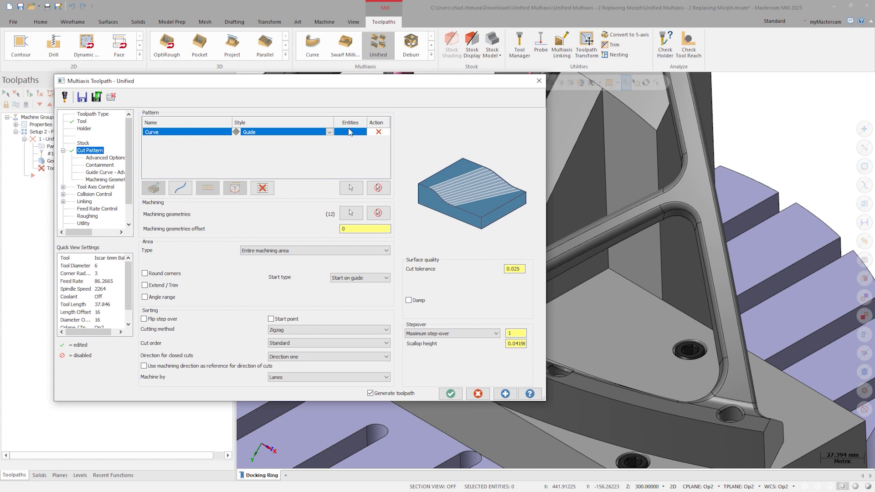
{"action": "left_click", "coordinate": [329, 132]}
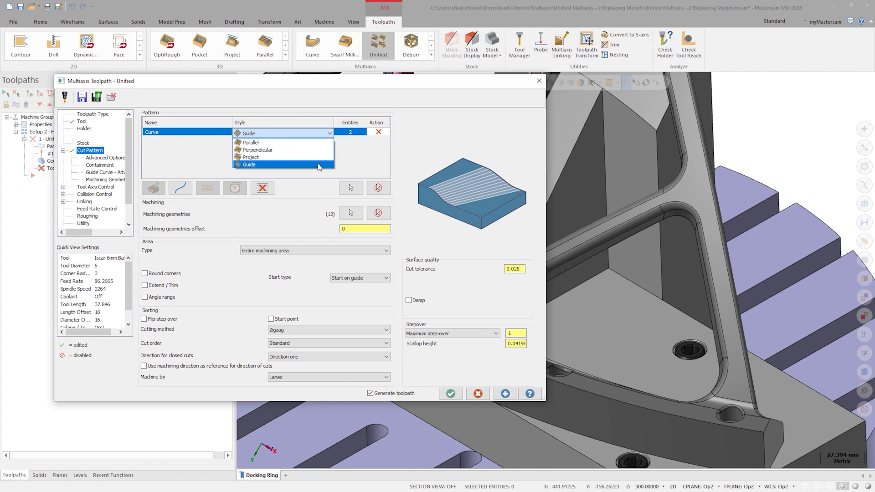
{"action": "left_click", "coordinate": [319, 165]}
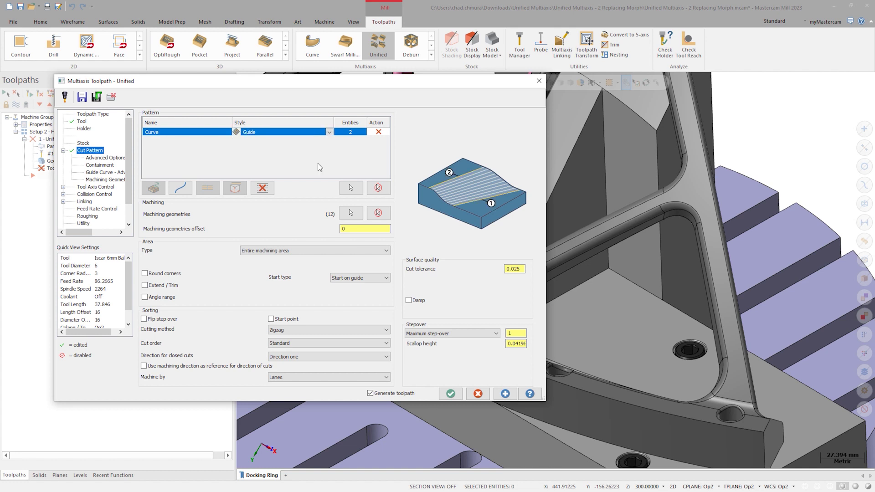
Set tool axis control to From point at a picked point and regenerate the toolpath.
{"action": "left_click", "coordinate": [95, 188]}
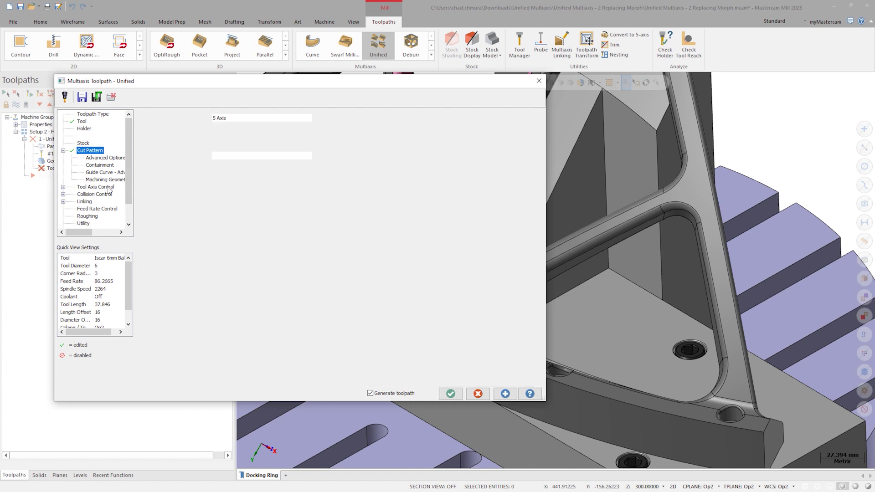
{"action": "left_click", "coordinate": [305, 143]}
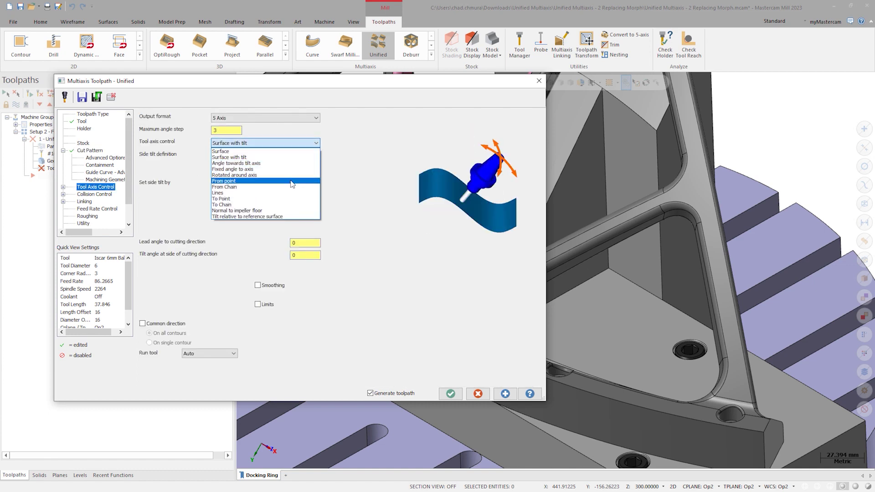
{"action": "left_click", "coordinate": [297, 181]}
{"action": "left_click", "coordinate": [326, 144]}
{"action": "scroll", "coordinate": [465, 171], "scroll_direction": "down", "scroll_amount": 4}
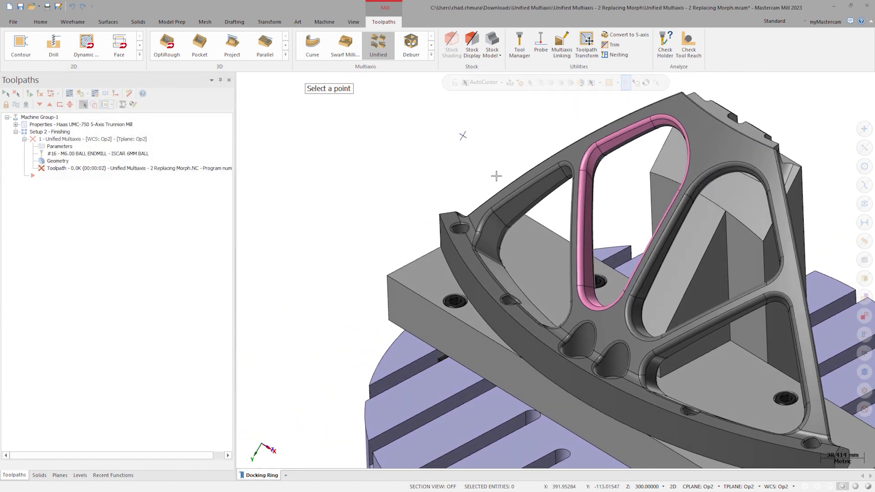
{"action": "left_click", "coordinate": [468, 141]}
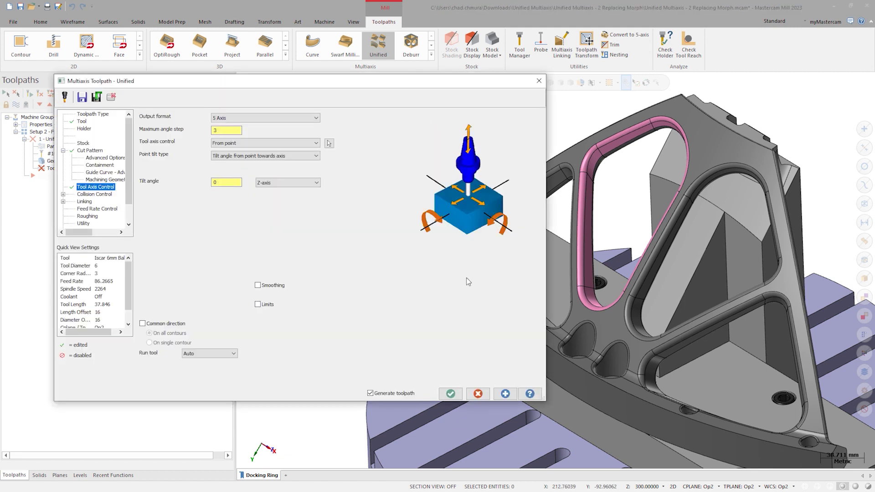
{"action": "left_click", "coordinate": [506, 393]}
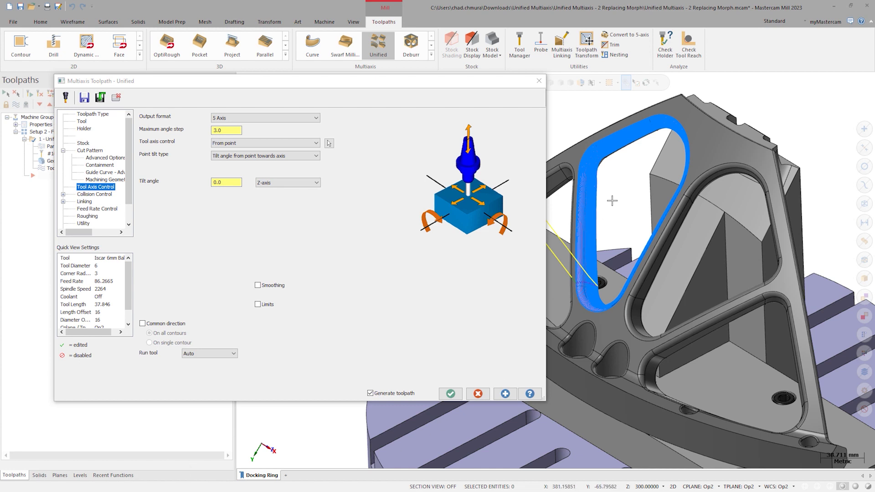
{"action": "left_click", "coordinate": [92, 159]}
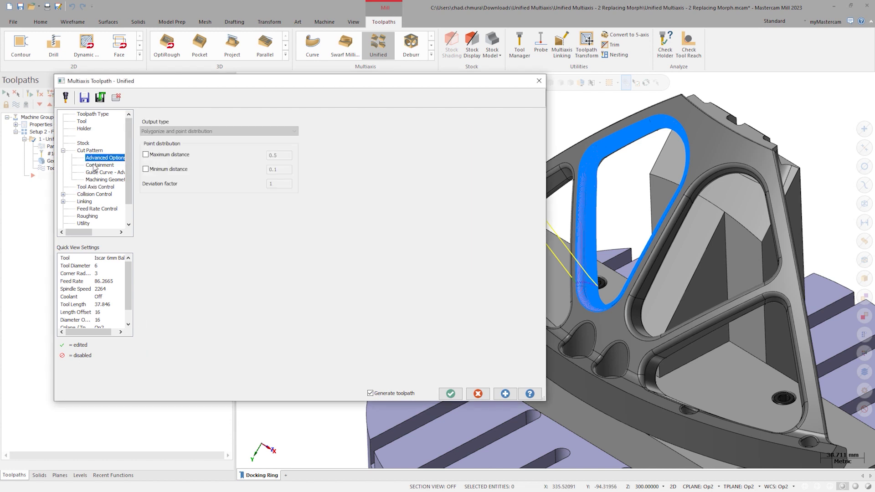
Review the containment and guide curve margin settings, then delete the Guide Curve row.
{"action": "left_click", "coordinate": [95, 166]}
{"action": "left_click", "coordinate": [96, 172]}
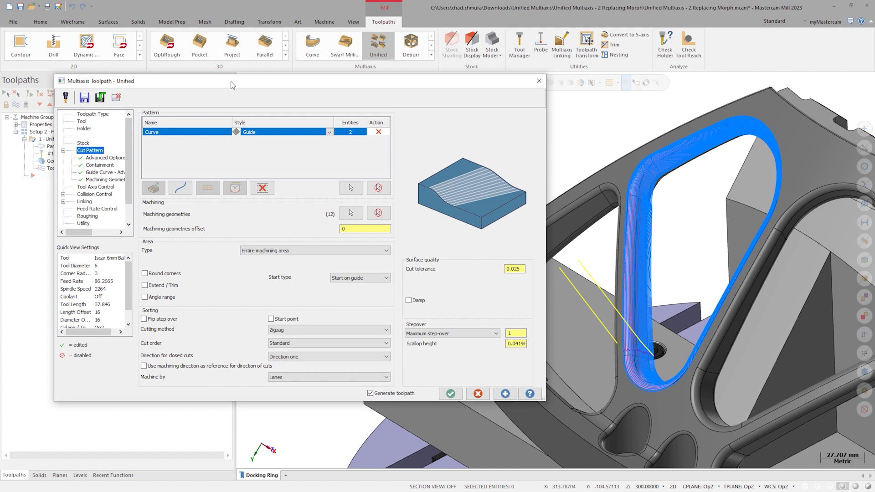
{"action": "left_click", "coordinate": [263, 189]}
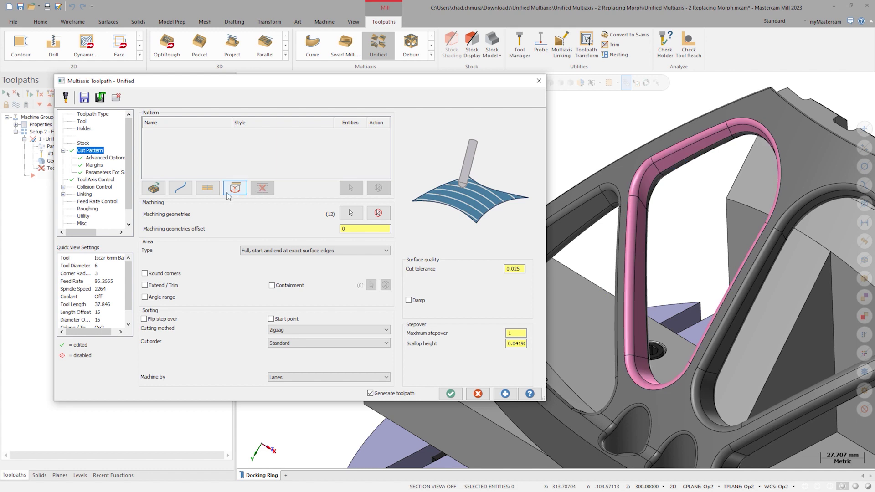
Leave two empty Guide-style Curve rows, discarding an extra third row.
{"action": "left_click", "coordinate": [181, 188]}
{"action": "left_click", "coordinate": [182, 190]}
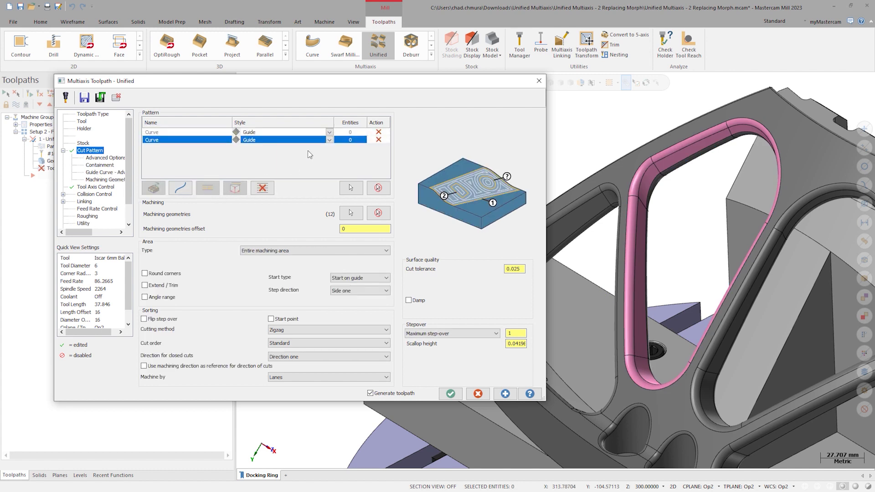
{"action": "left_click", "coordinate": [330, 140]}
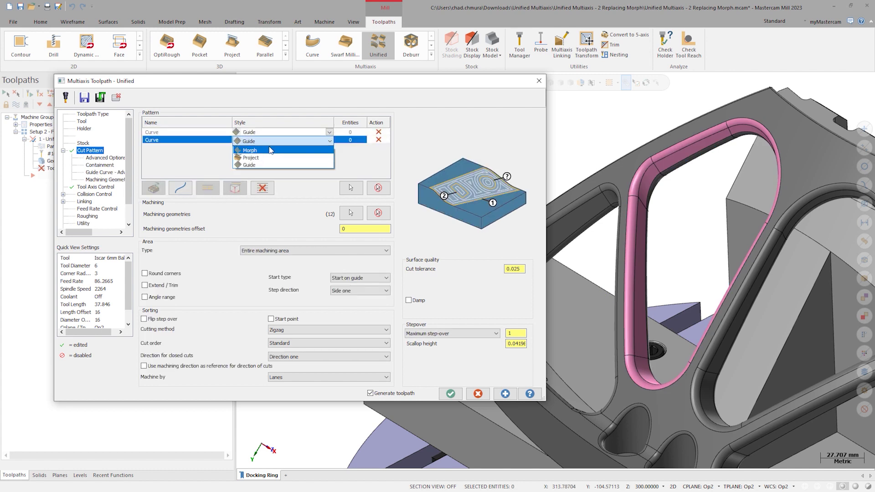
{"action": "left_click", "coordinate": [192, 170]}
{"action": "left_click", "coordinate": [180, 188]}
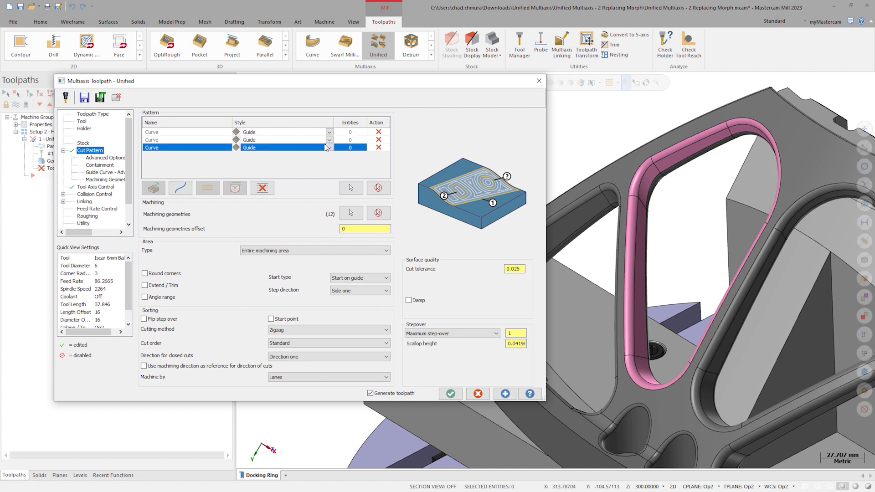
{"action": "left_click", "coordinate": [330, 149]}
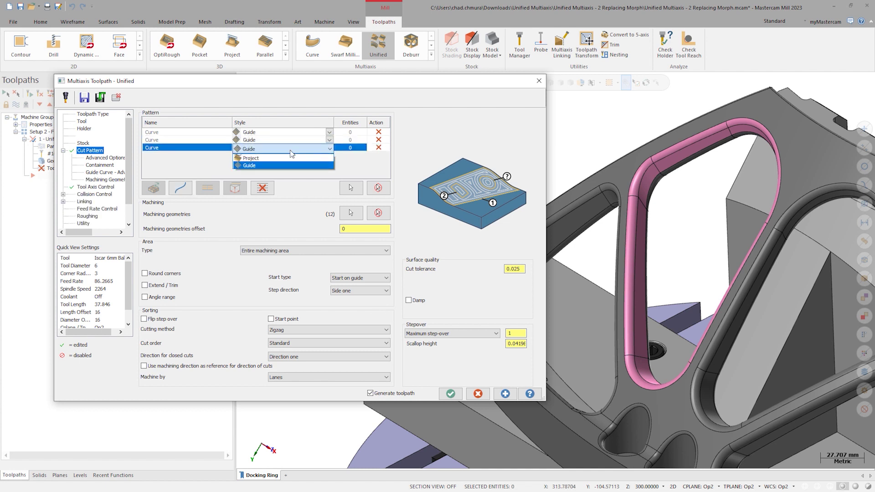
{"action": "left_click", "coordinate": [379, 147]}
{"action": "left_click", "coordinate": [379, 147]}
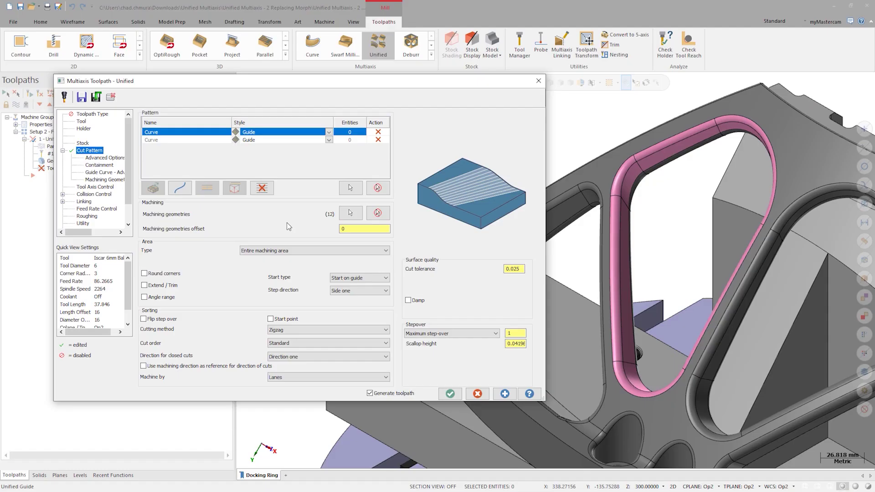
Switch the first Curve row to Morph and chain a pocket edge into it.
{"action": "left_click", "coordinate": [329, 132]}
{"action": "left_click", "coordinate": [255, 143]}
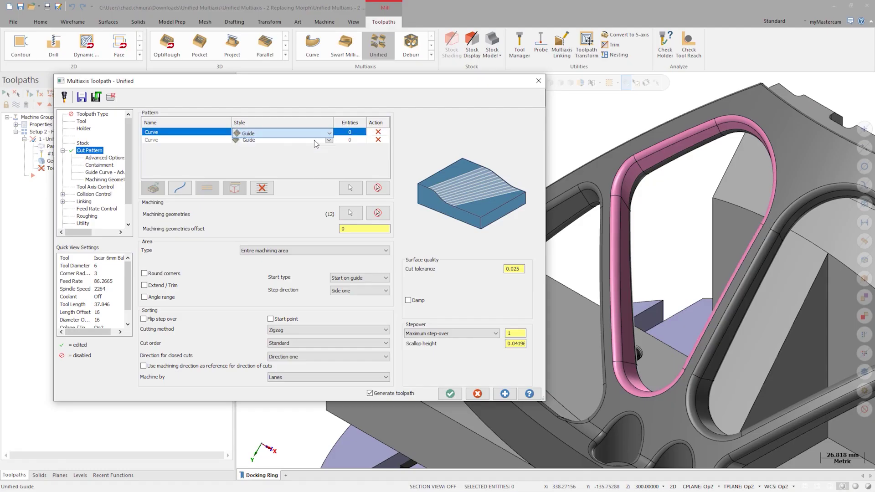
{"action": "left_click", "coordinate": [350, 188]}
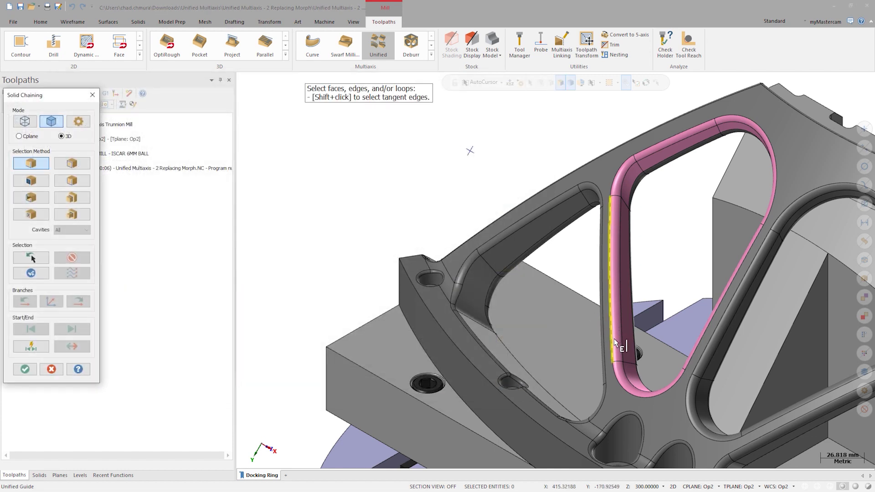
{"action": "left_click", "coordinate": [613, 338]}
{"action": "key", "text": "Return"}
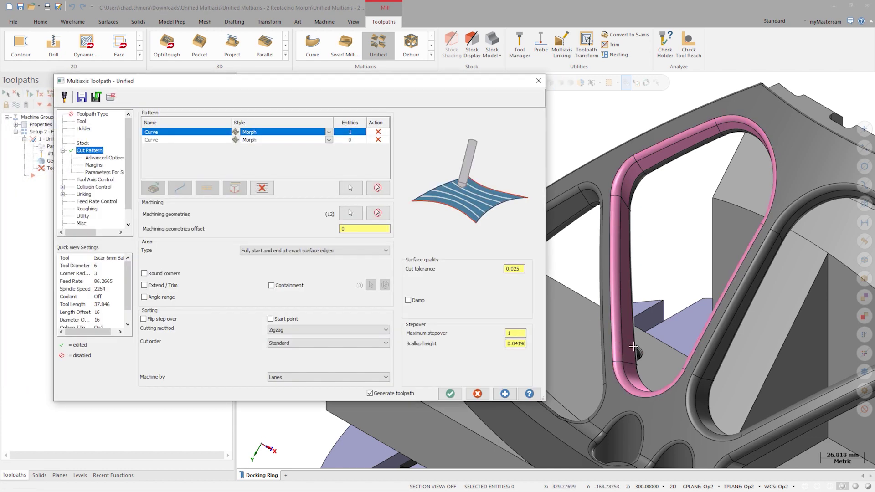
Chain the edge loop around the pocket fillet into the second Curve row.
{"action": "left_click", "coordinate": [354, 140]}
{"action": "left_click", "coordinate": [351, 188]}
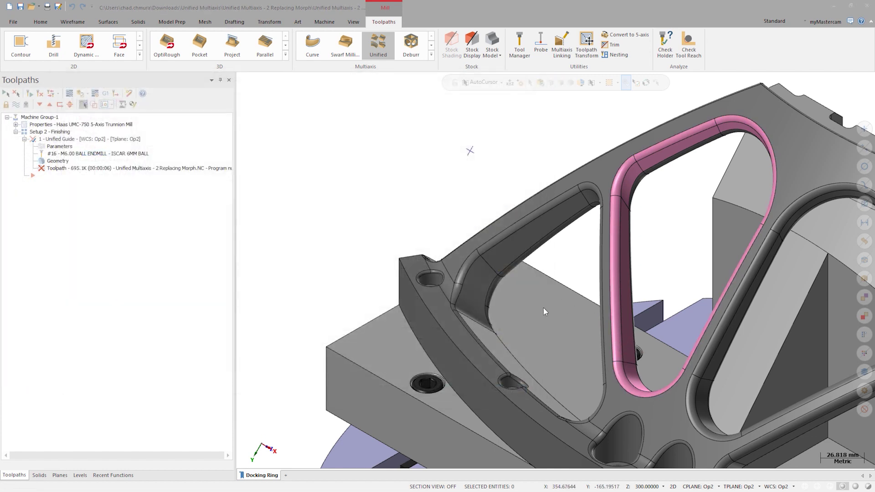
{"action": "left_click", "coordinate": [638, 358]}
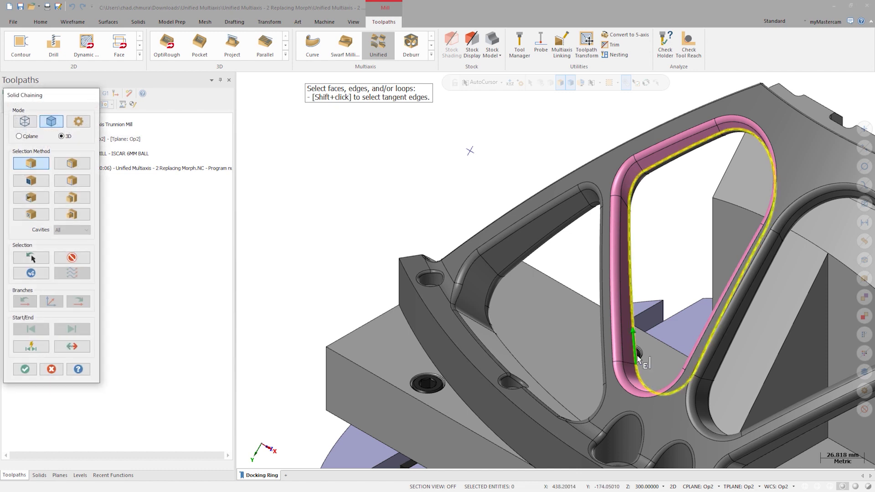
{"action": "key", "text": "Return"}
Set the step-over calculation method to Exact and regenerate the toolpath.
{"action": "left_click", "coordinate": [96, 158]}
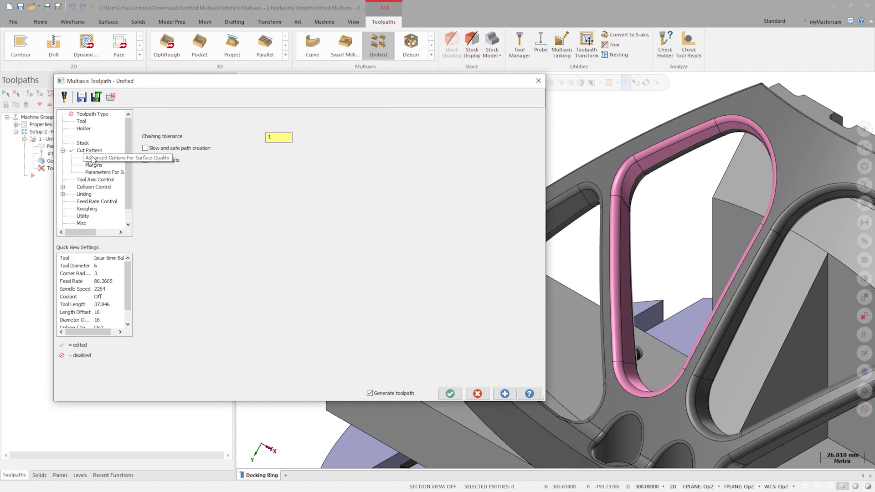
{"action": "left_click", "coordinate": [93, 165]}
{"action": "left_click", "coordinate": [93, 173]}
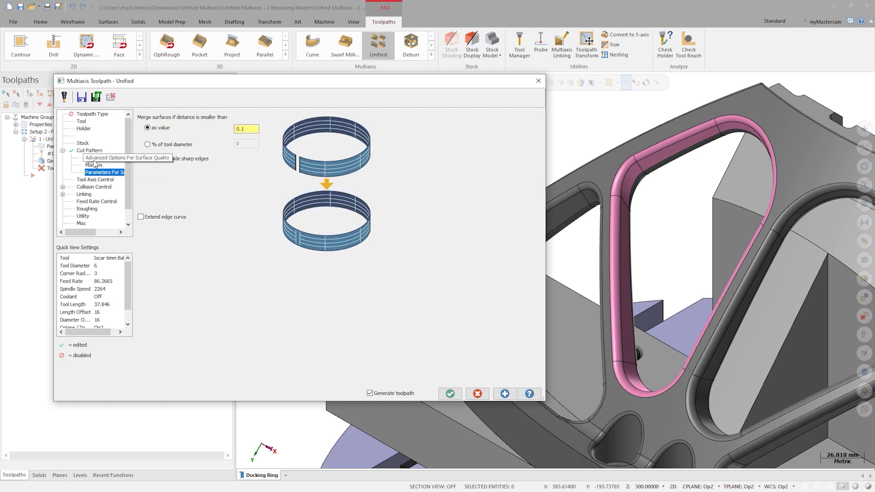
{"action": "left_click", "coordinate": [96, 158]}
{"action": "left_click", "coordinate": [246, 125]}
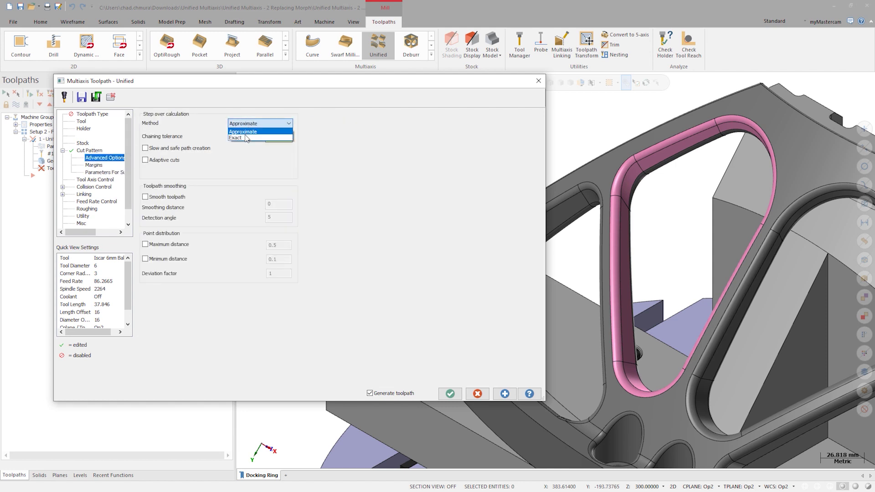
{"action": "left_click", "coordinate": [248, 135]}
{"action": "left_click", "coordinate": [506, 395]}
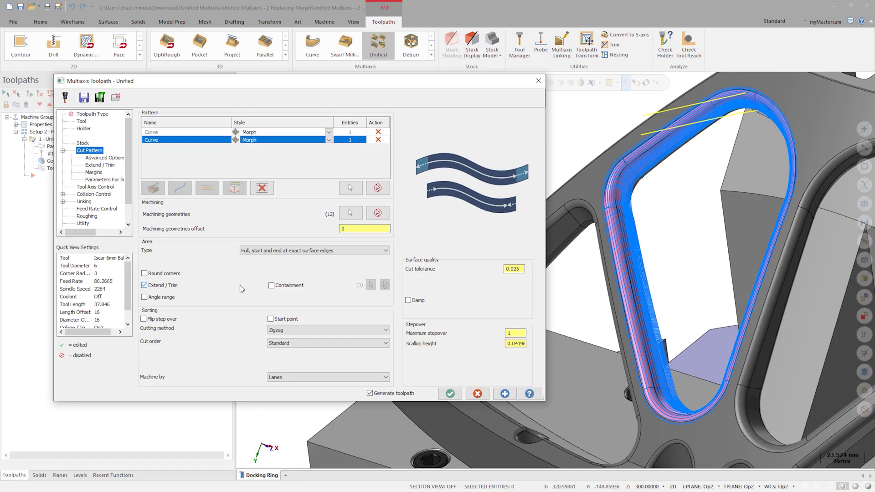
Swap the Curve rows for an Automatic Machining boundary - Morph pattern and accept it.
{"action": "left_click", "coordinate": [262, 189]}
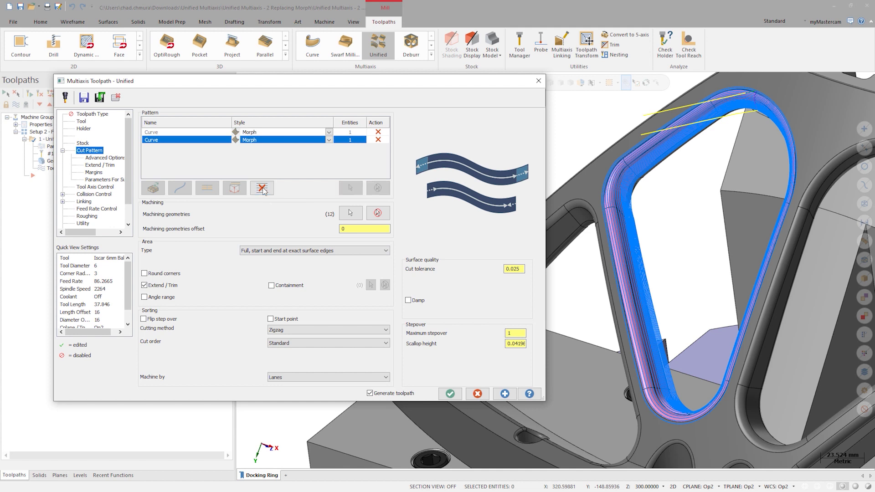
{"action": "left_click", "coordinate": [148, 192]}
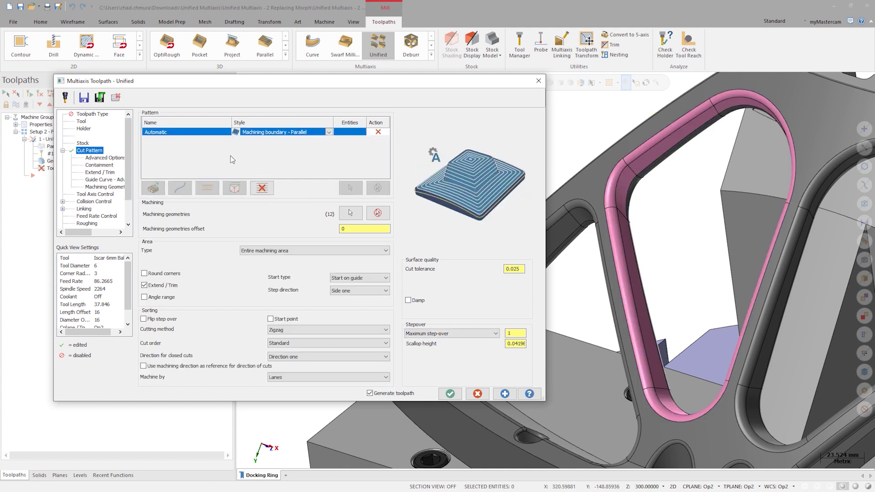
{"action": "left_click", "coordinate": [330, 133]}
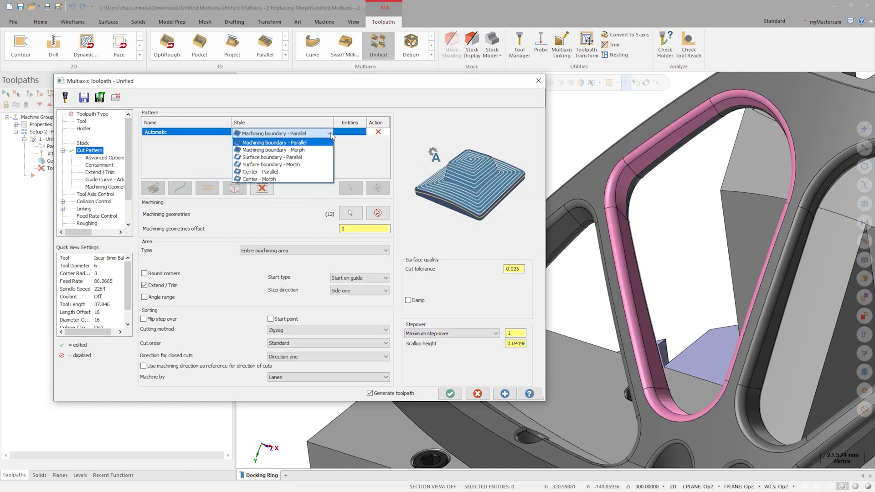
{"action": "left_click", "coordinate": [313, 151]}
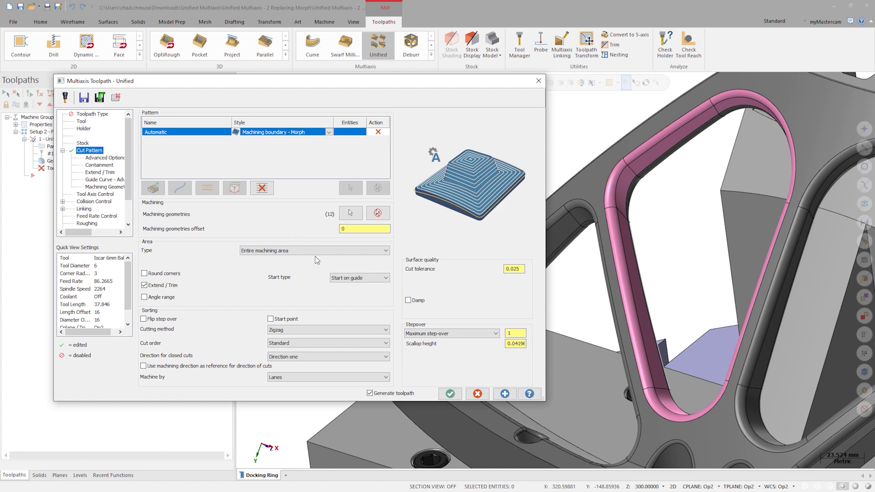
{"action": "left_click", "coordinate": [451, 393]}
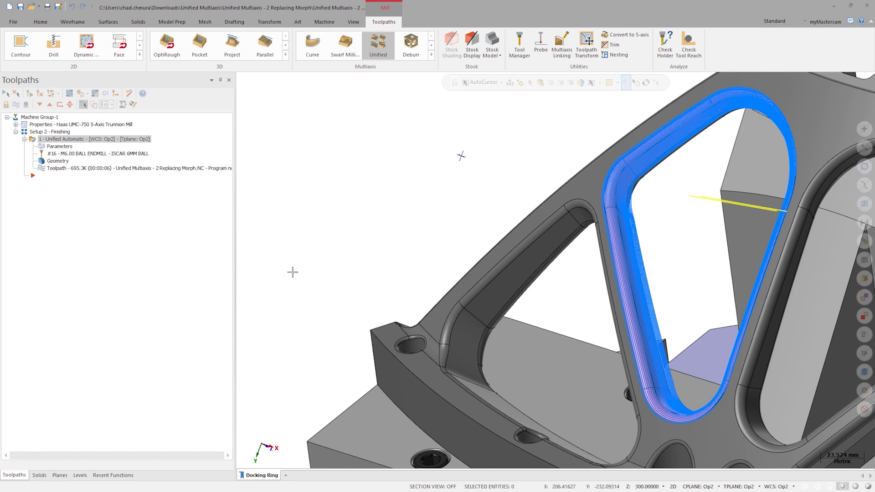
Hide the toolpath and remove the pocket's fillet face, discarding the solid history.
{"action": "left_click", "coordinate": [15, 104]}
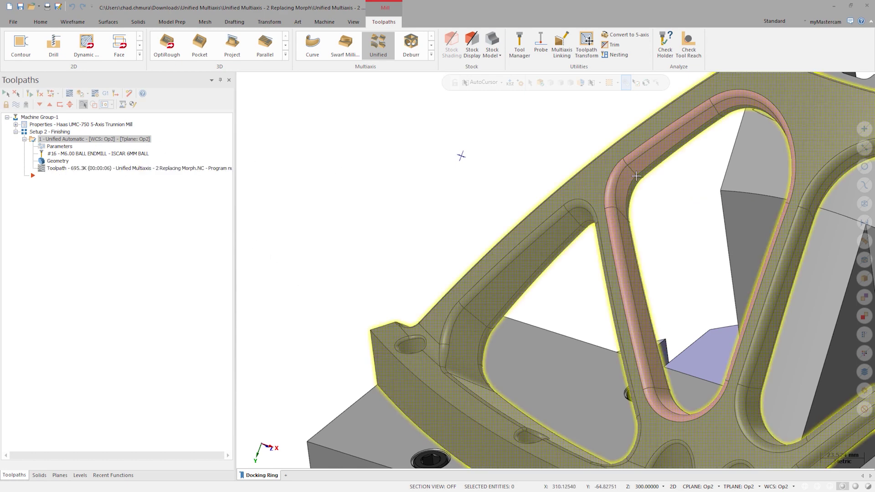
{"action": "middle_click_drag", "start_coordinate": [654, 198], "coordinate": [319, 114]}
{"action": "left_click", "coordinate": [172, 21]}
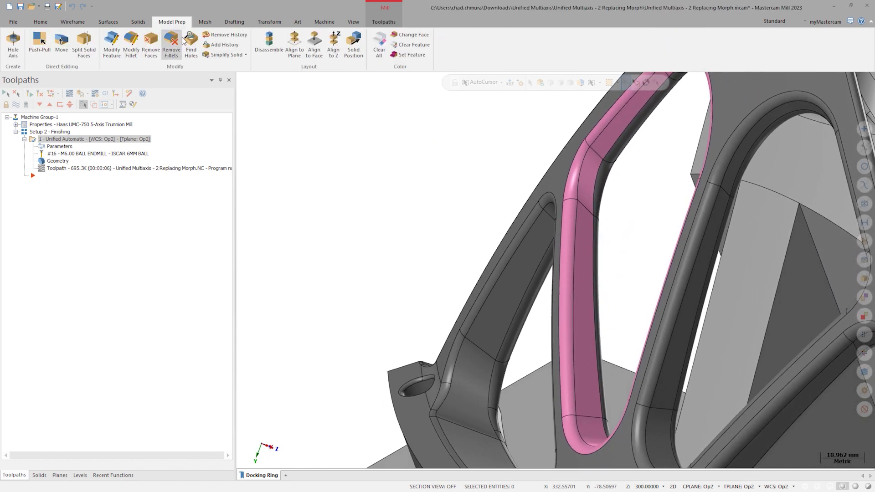
{"action": "left_click", "coordinate": [175, 42]}
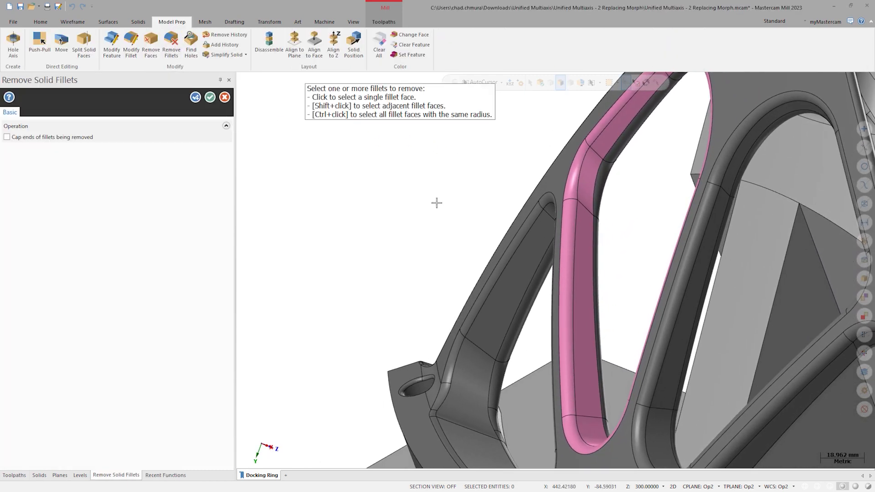
{"action": "left_click", "coordinate": [616, 161]}
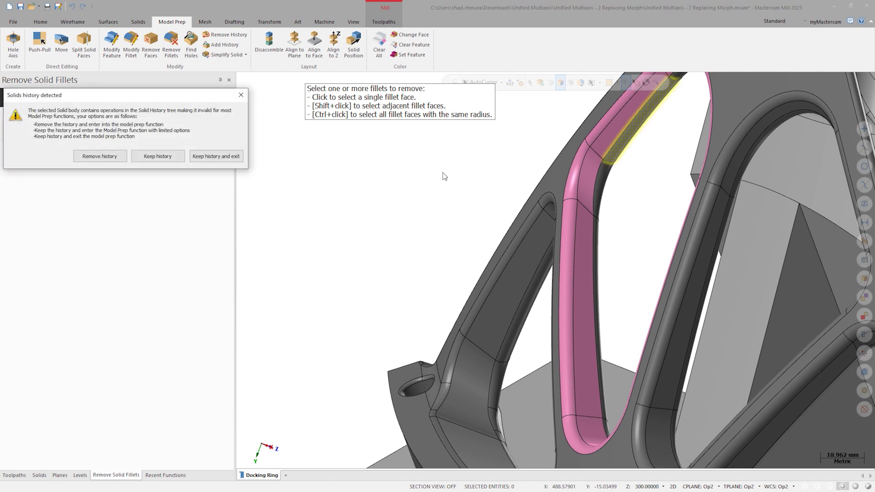
{"action": "left_click", "coordinate": [96, 152]}
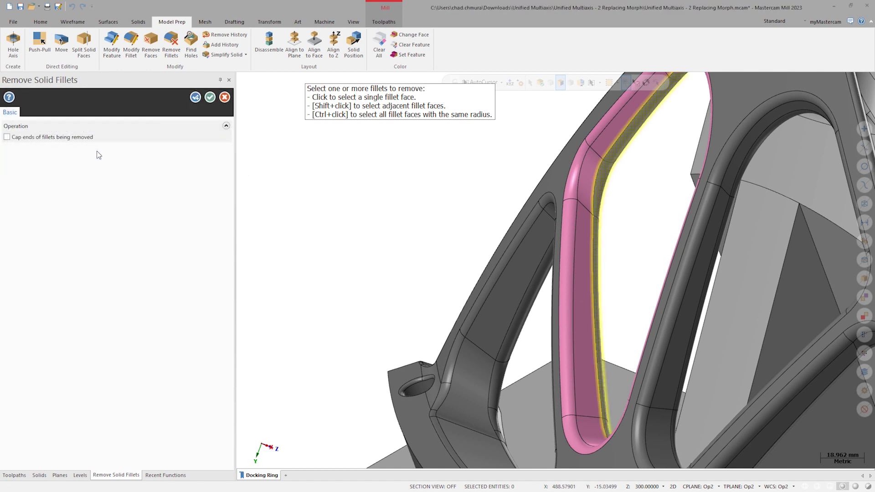
{"action": "left_click", "coordinate": [211, 97]}
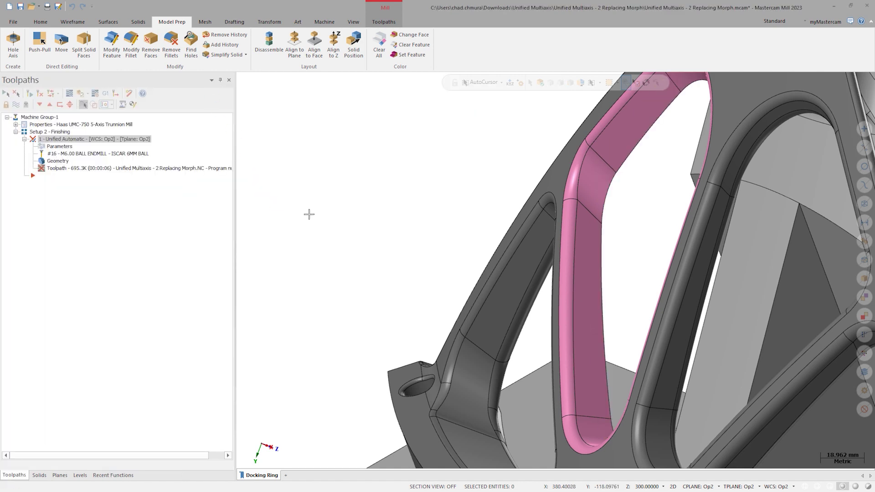
Regenerate the out-of-date Unified toolpath to 787.7K and return to its parameters.
{"action": "middle_click_drag", "start_coordinate": [358, 216], "coordinate": [367, 146]}
{"action": "left_click", "coordinate": [29, 93]}
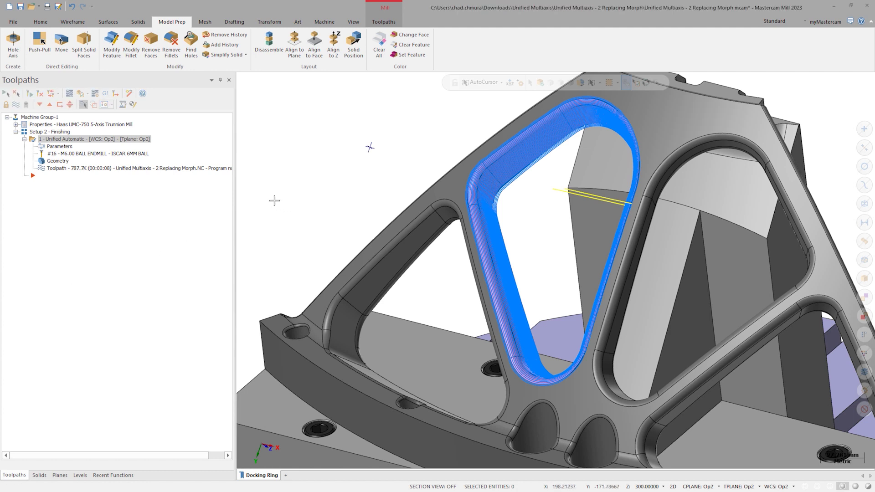
{"action": "left_click", "coordinate": [60, 147]}
Delete the Morph pattern, try a Surface pattern on the rim face, then remove it.
{"action": "left_click", "coordinate": [255, 188]}
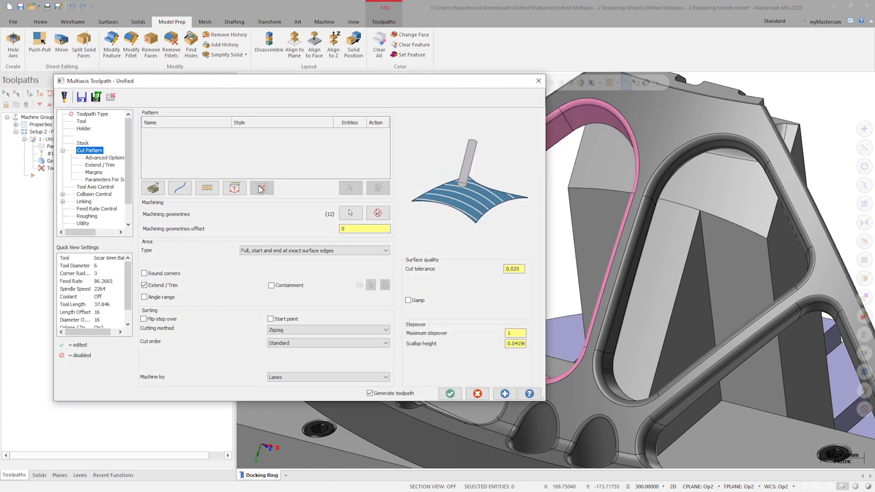
{"action": "left_click", "coordinate": [201, 188]}
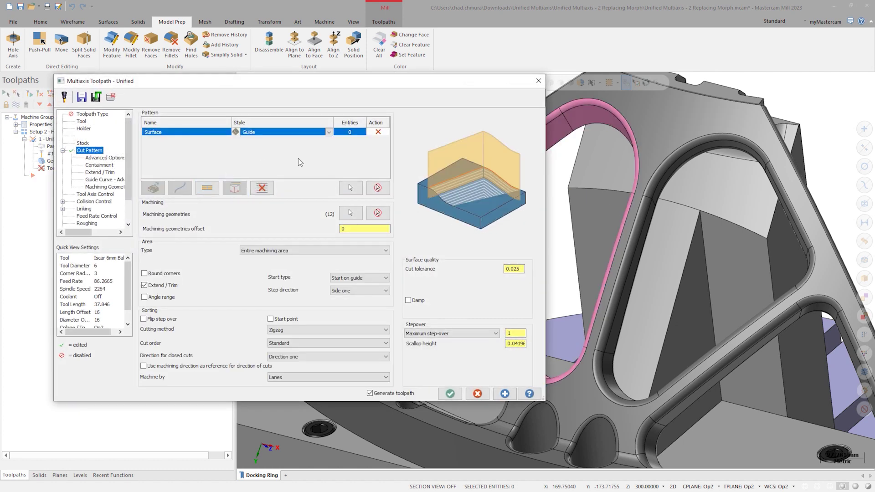
{"action": "left_click", "coordinate": [358, 187]}
{"action": "middle_click_drag", "start_coordinate": [439, 172], "coordinate": [489, 238]}
{"action": "left_click", "coordinate": [510, 169]}
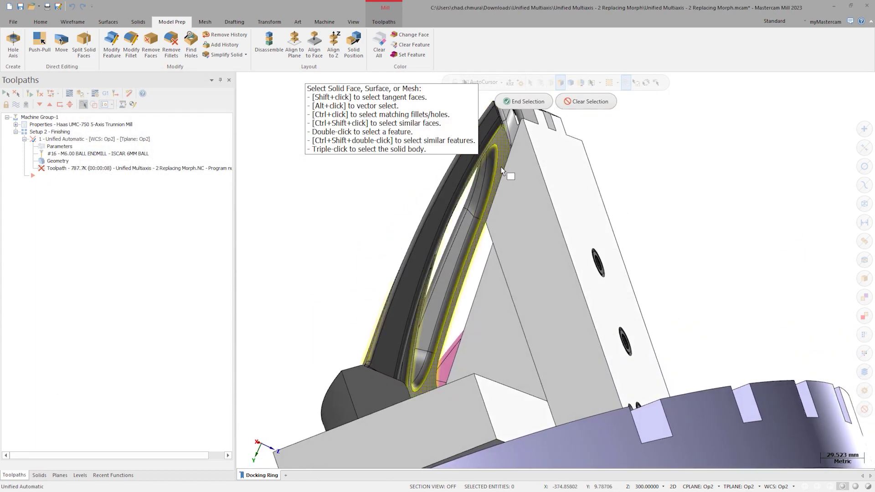
{"action": "middle_click_drag", "start_coordinate": [510, 169], "coordinate": [515, 101]}
{"action": "left_click", "coordinate": [515, 102]}
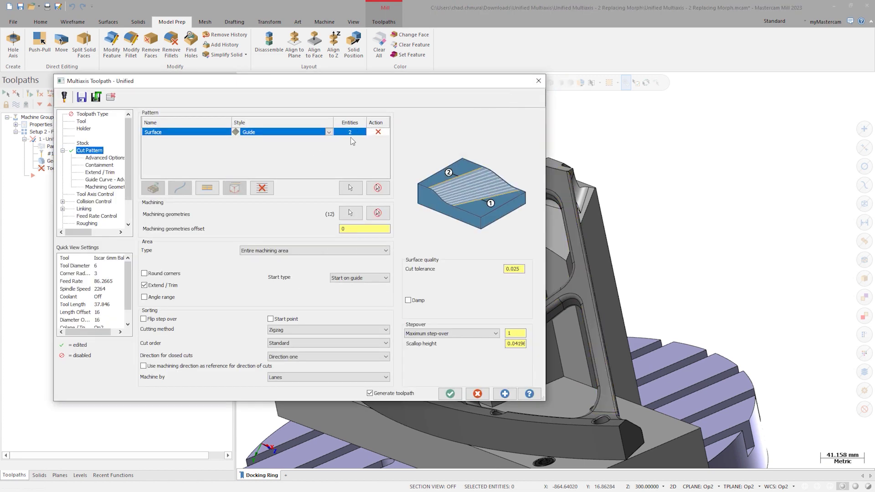
{"action": "left_click", "coordinate": [269, 188]}
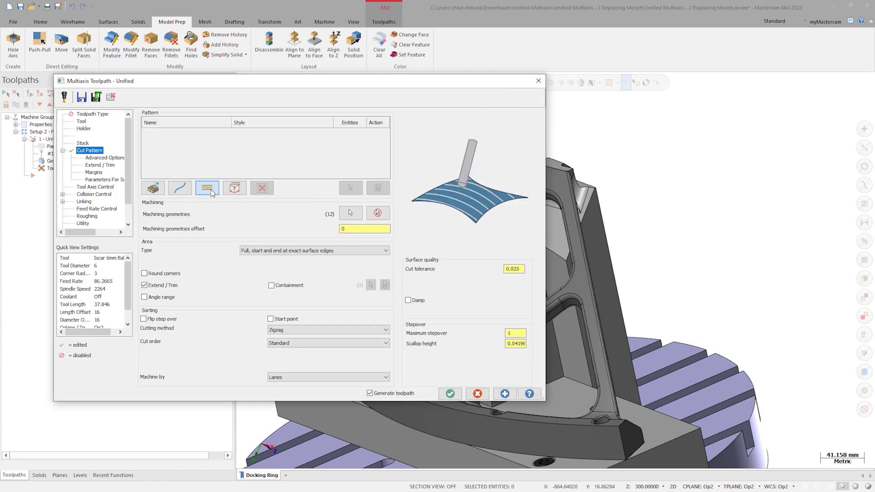
Add two Surface patterns and set their style to Morph.
{"action": "left_click", "coordinate": [207, 188]}
{"action": "left_click", "coordinate": [211, 190]}
{"action": "left_click", "coordinate": [329, 141]}
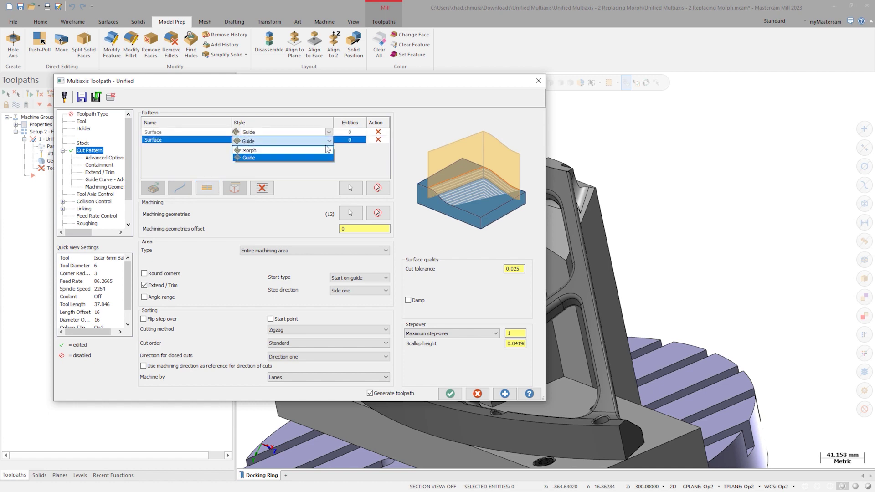
{"action": "left_click", "coordinate": [327, 150]}
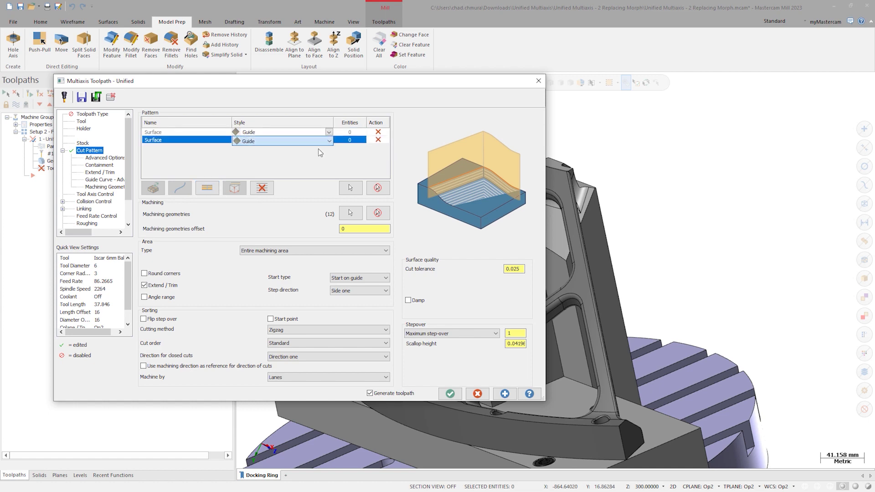
Assign the ring's top face to the first Morph Surface pattern.
{"action": "left_click", "coordinate": [350, 188]}
{"action": "left_click", "coordinate": [489, 162]}
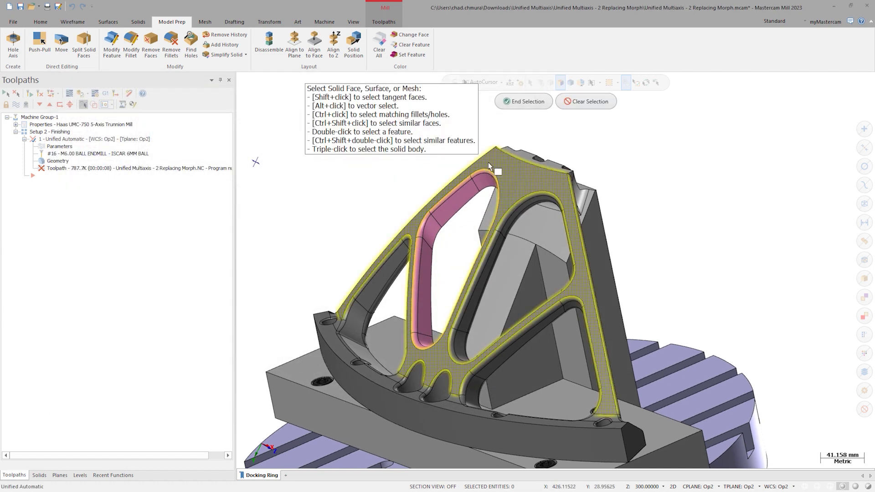
{"action": "left_click", "coordinate": [519, 102]}
Assign the inner web face to the second Morph Surface pattern.
{"action": "left_click", "coordinate": [355, 140]}
{"action": "left_click", "coordinate": [350, 188]}
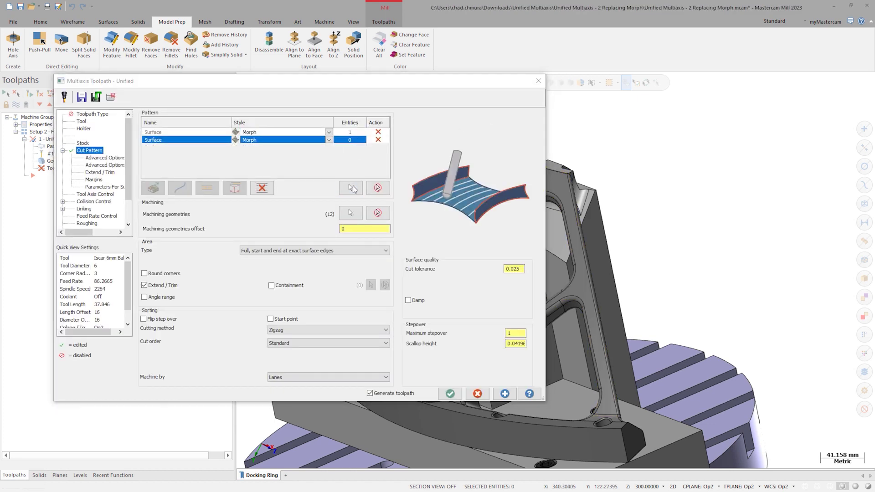
{"action": "middle_click_drag", "start_coordinate": [466, 208], "coordinate": [445, 262]}
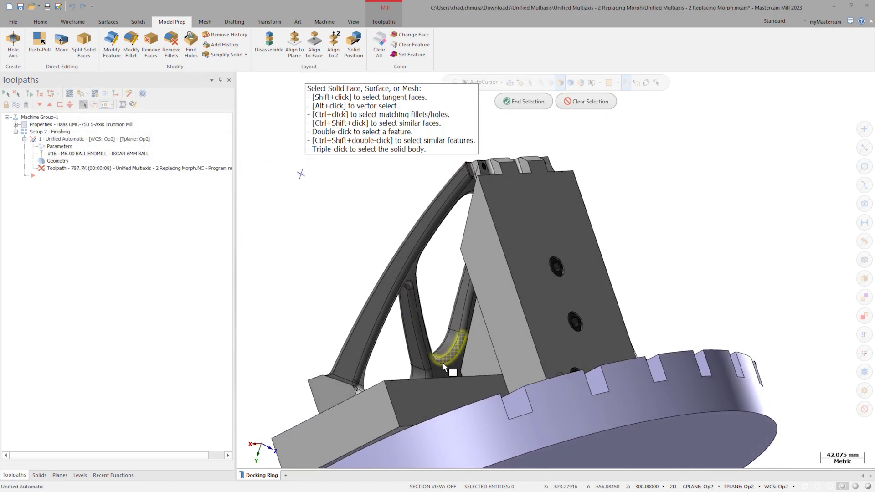
{"action": "left_click", "coordinate": [466, 315]}
{"action": "left_click", "coordinate": [524, 101]}
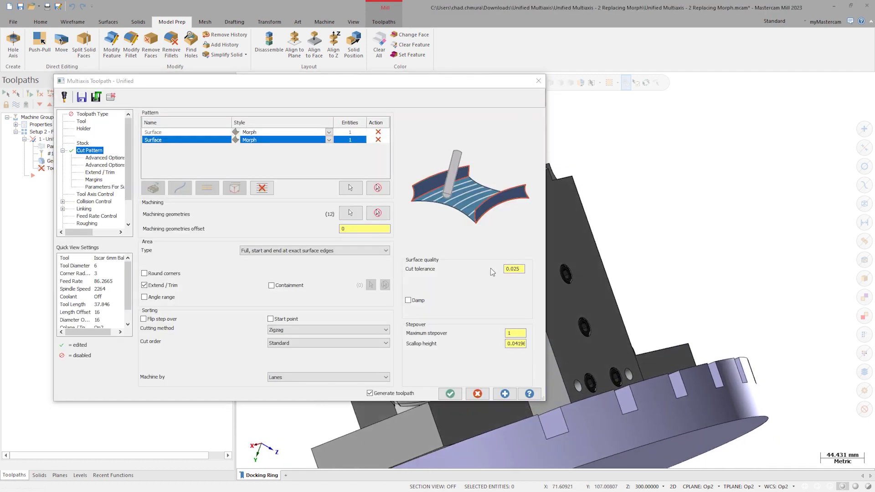